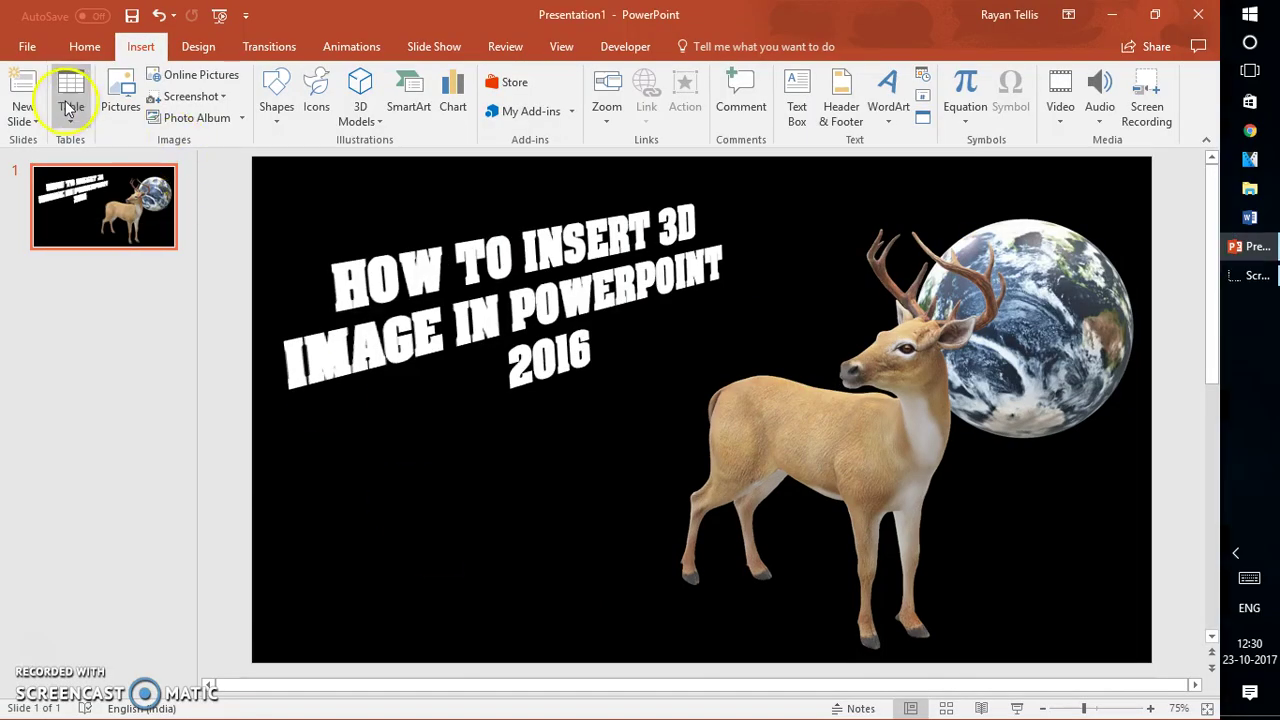
Add a Blank layout slide as slide 2 after the title slide.
left_click(26, 118)
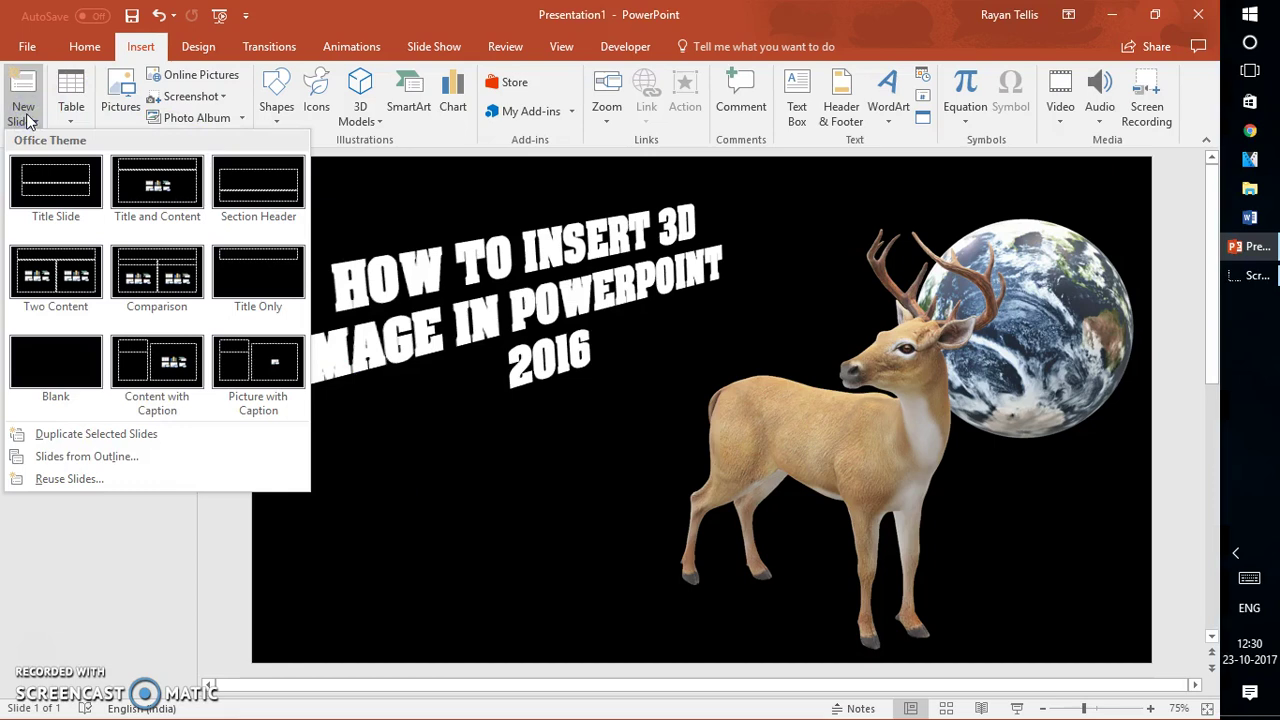
left_click(57, 362)
left_click(57, 355)
left_click(88, 47)
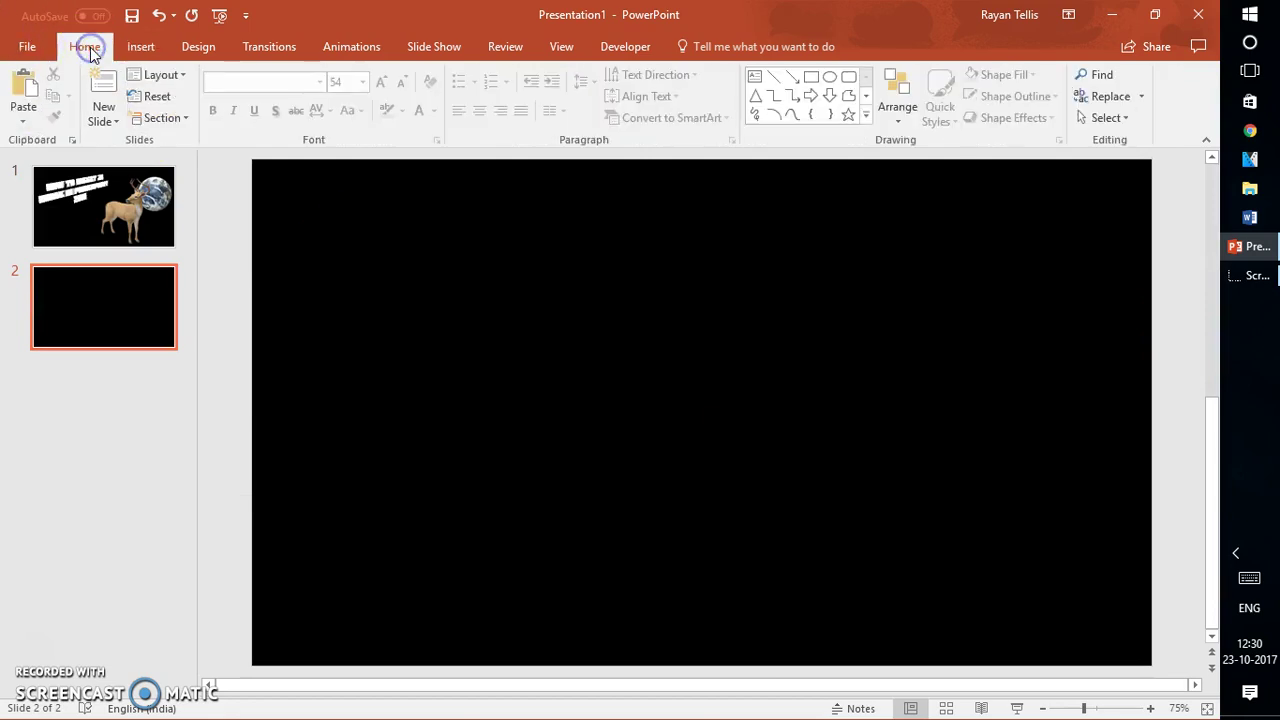
left_click(139, 47)
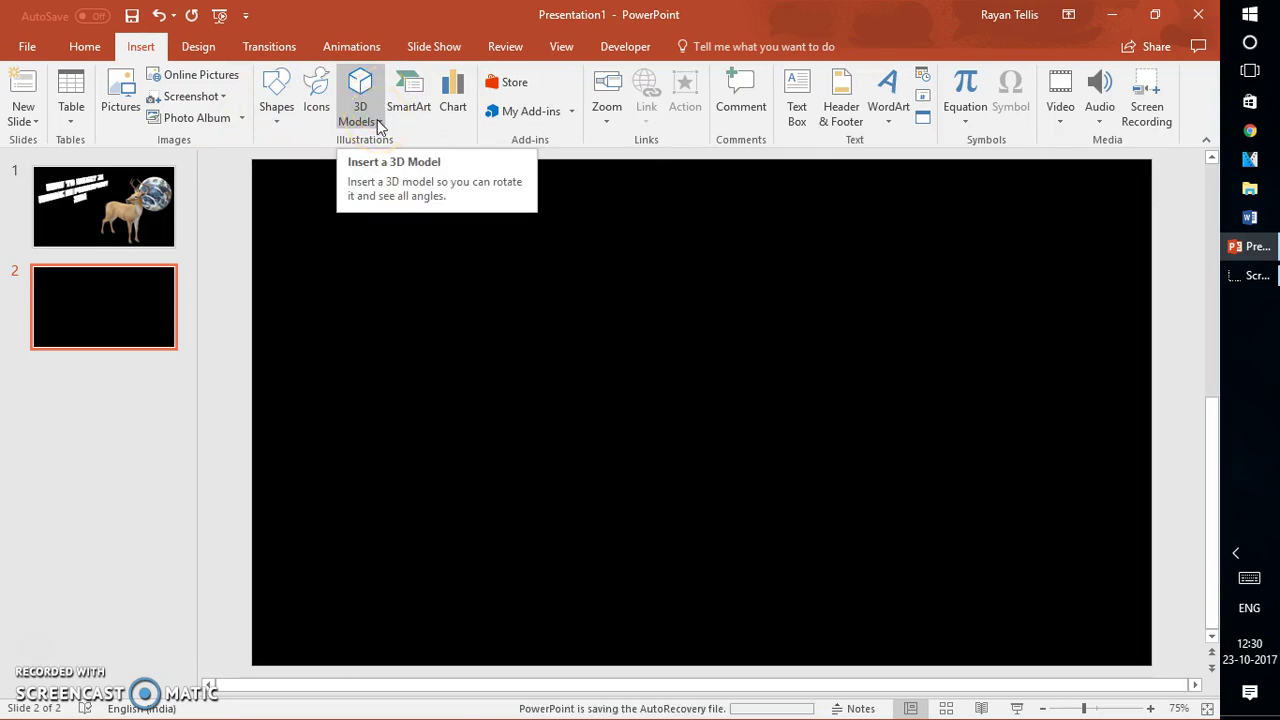
Open the Online 3D Models gallery from the 3D Models menu and browse its Bugs category.
left_click(378, 122)
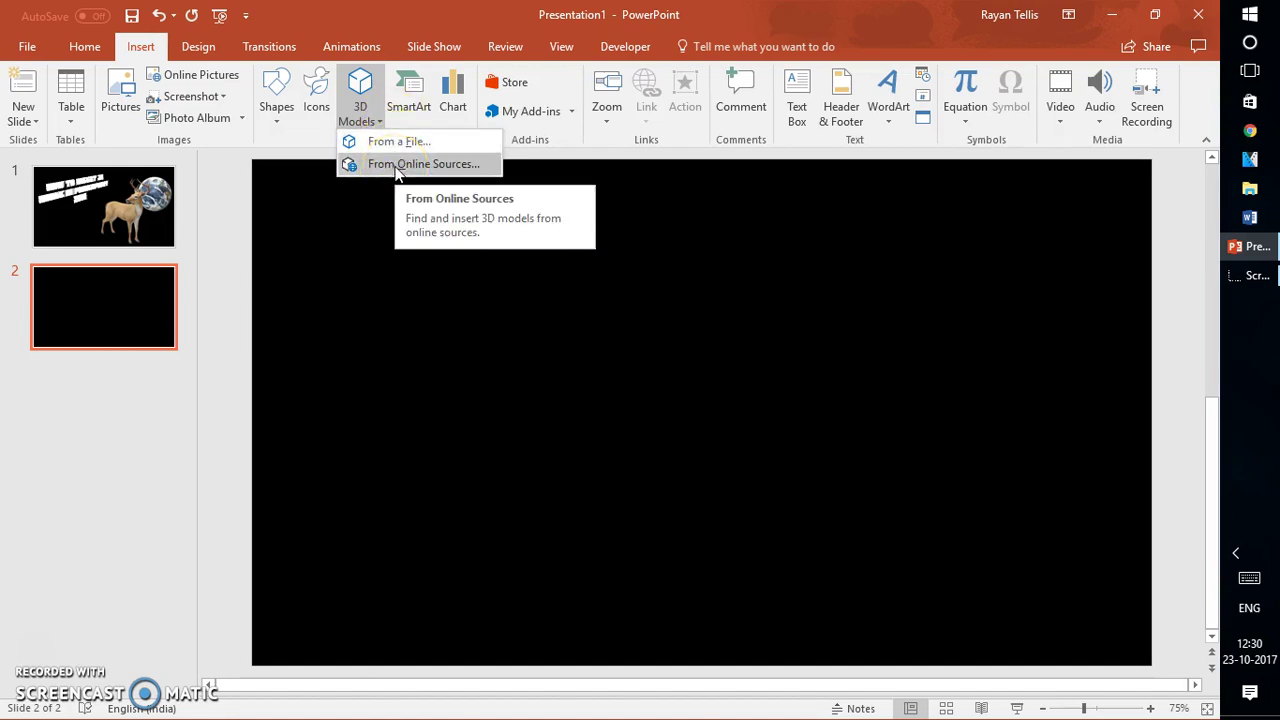
left_click(397, 166)
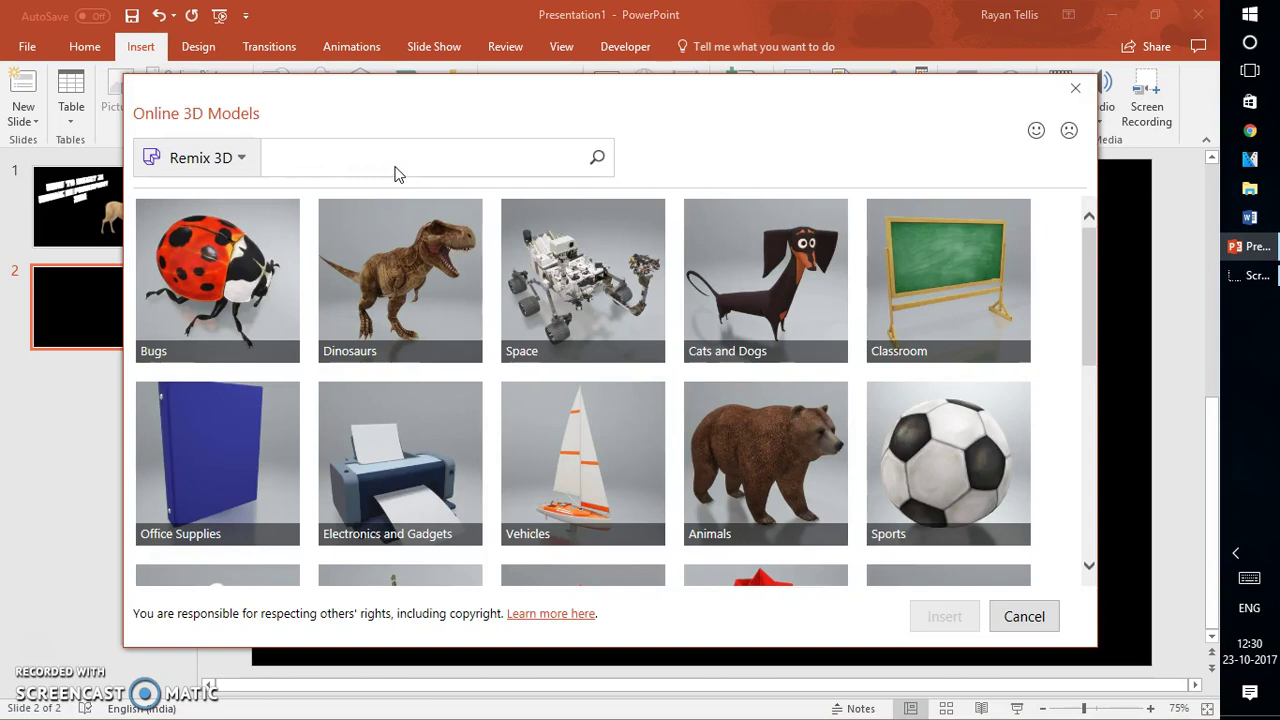
left_click(215, 287)
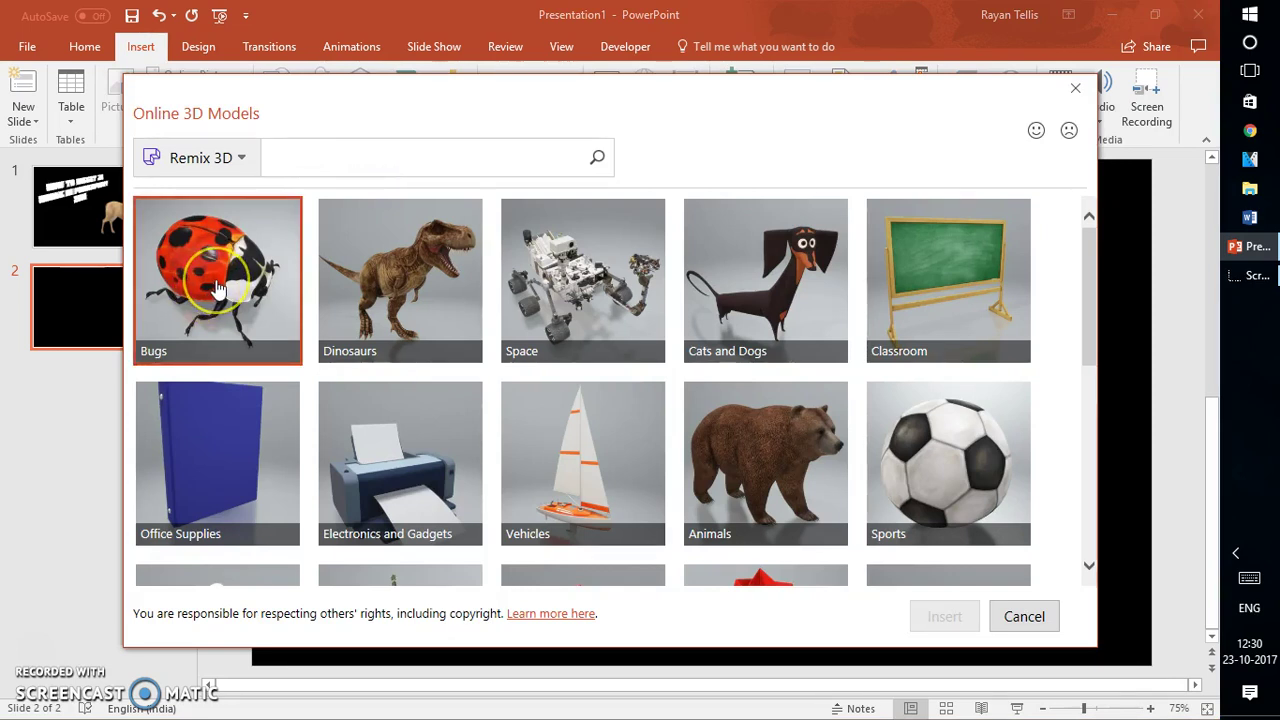
left_click(351, 251)
left_click(206, 280)
double_click(211, 290)
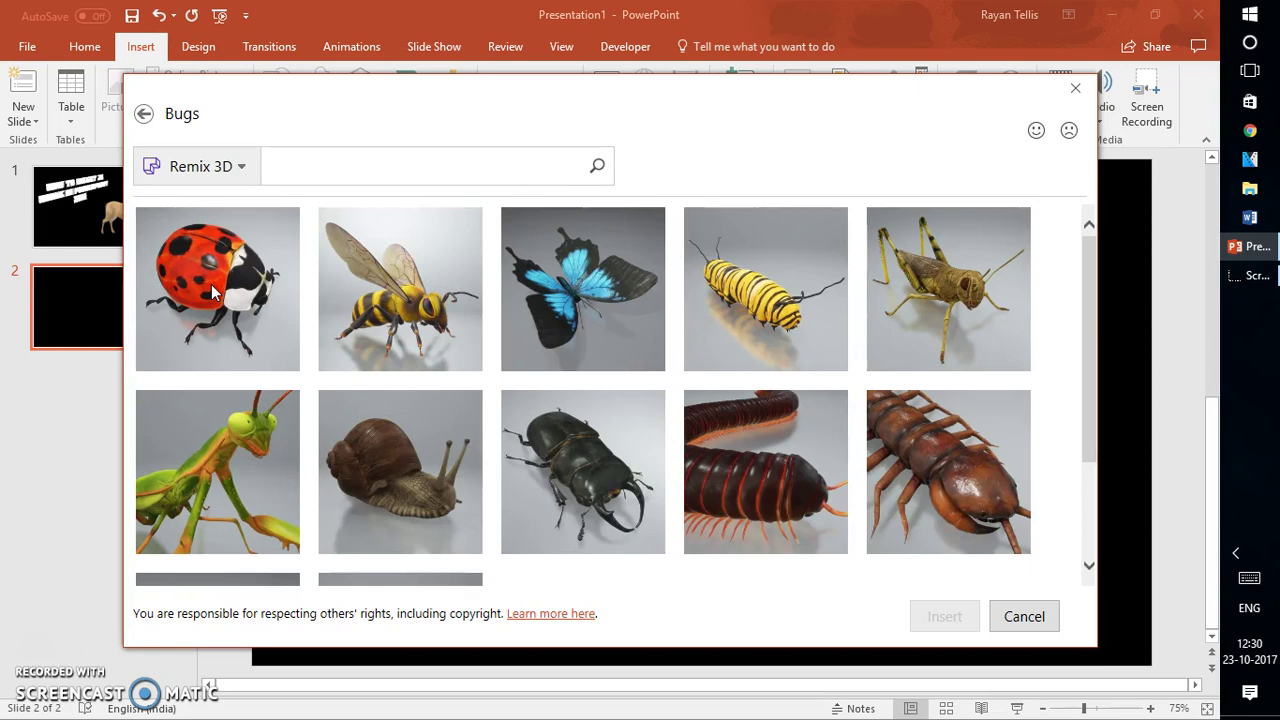
left_click(422, 312)
Insert the Bee model onto slide 2, at 10.11 cm by 9.65 cm.
double_click(422, 312)
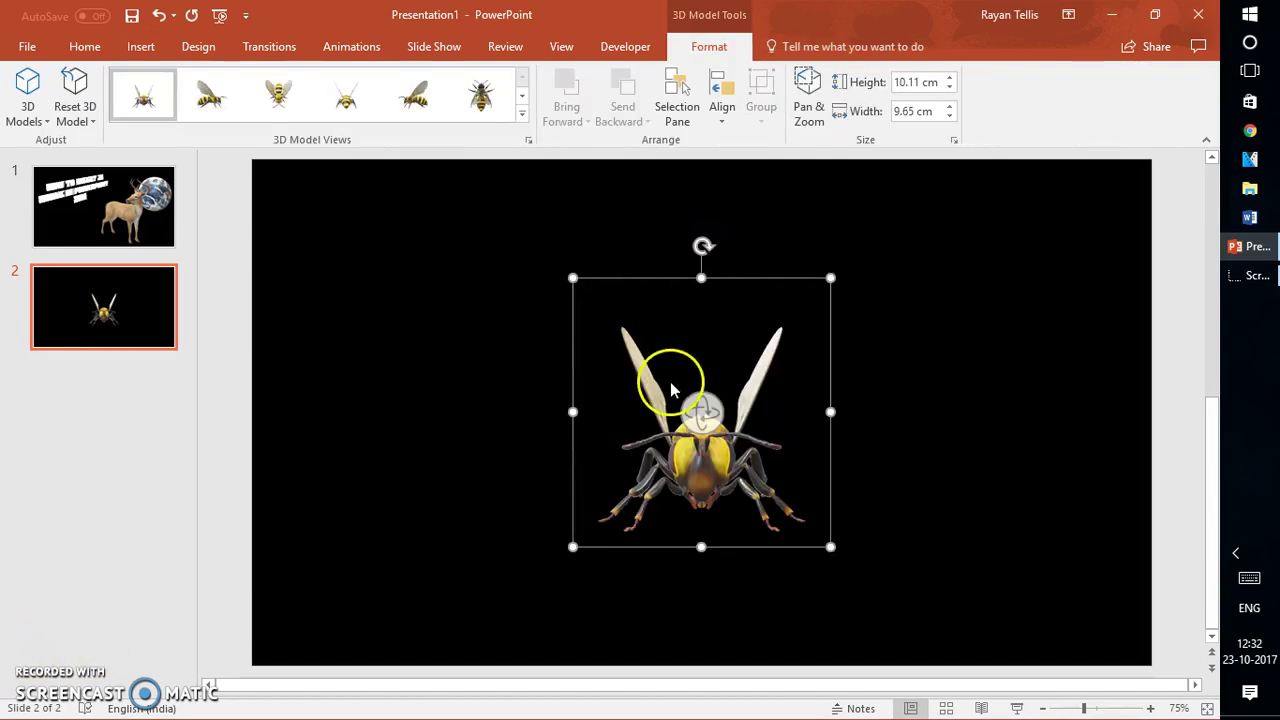
Enlarge the bee toward the top-left and rotate it toward a side view.
mouse_move(572, 277)
left_mouse_down()
mouse_move(500, 248)
mouse_move(470, 216)
left_mouse_up()
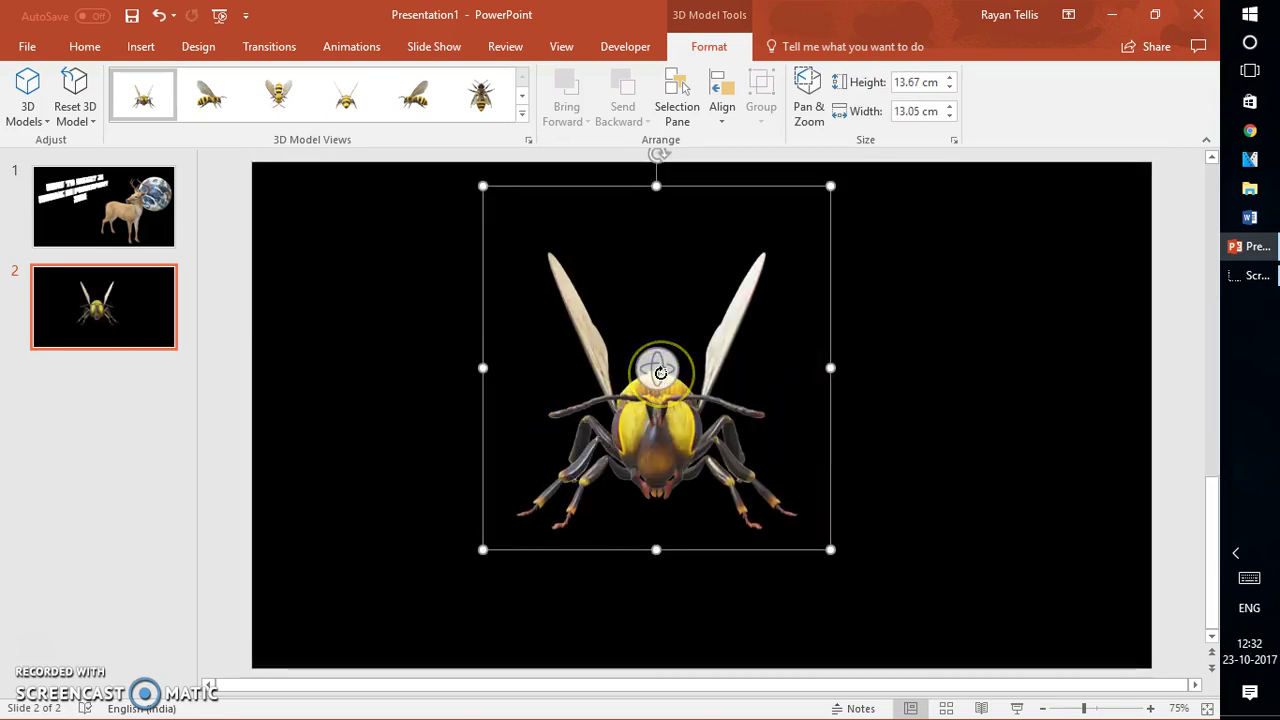
left_click_drag(660, 373, 908, 360)
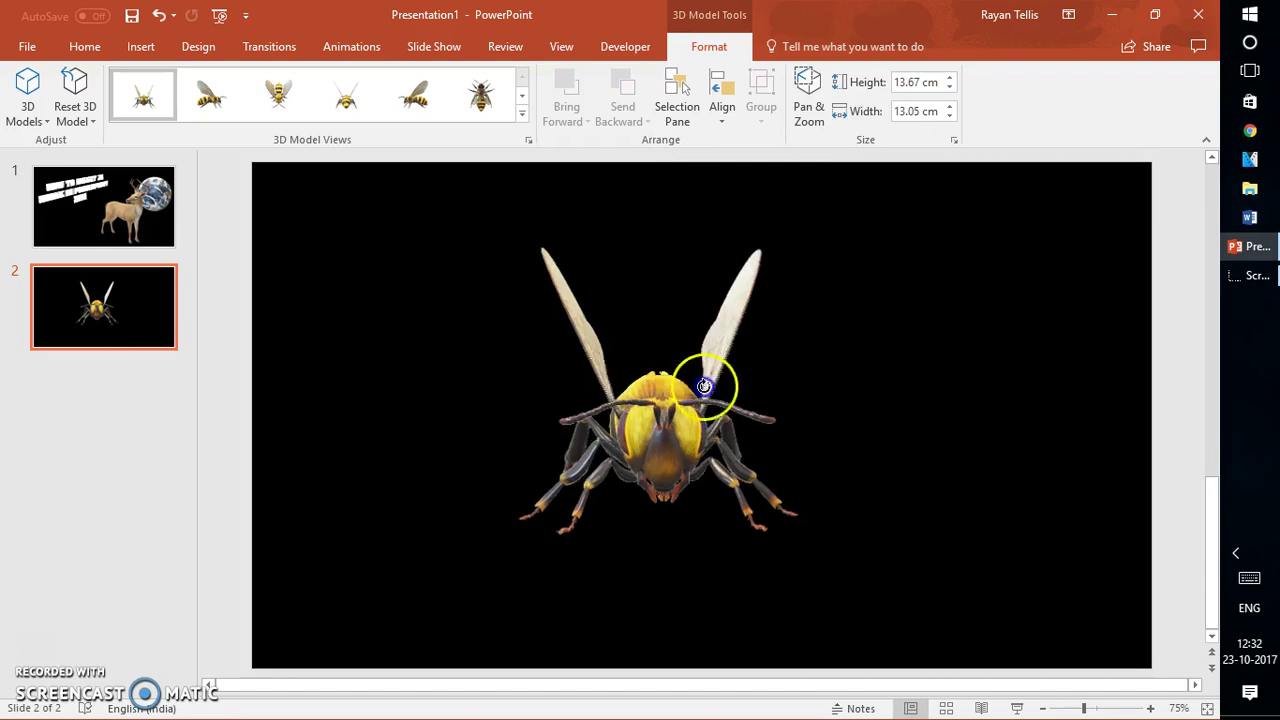
mouse_move(814, 489)
left_mouse_down()
mouse_move(614, 290)
mouse_move(646, 428)
mouse_move(431, 514)
mouse_move(676, 124)
mouse_move(628, 472)
mouse_move(913, 341)
mouse_move(810, 306)
mouse_move(843, 314)
left_mouse_up()
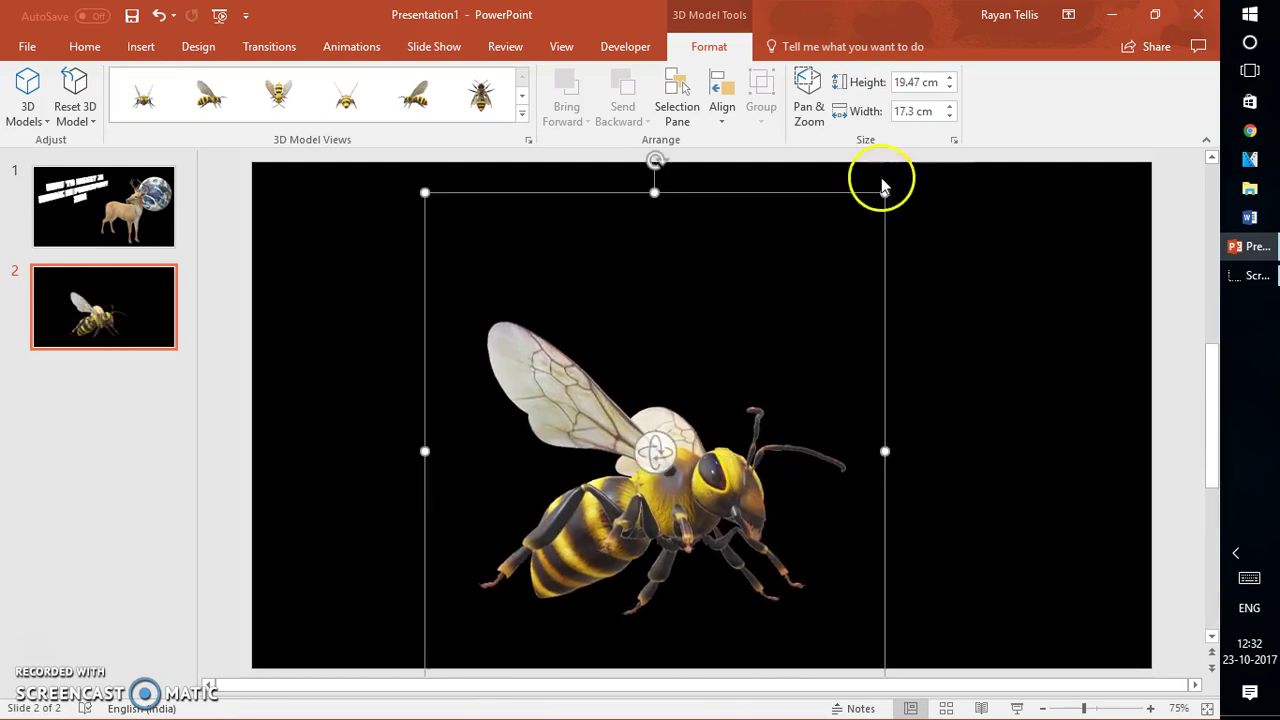
Resize and reposition the bee to 27.13 cm by 21.25 cm and rotate it to a side-on pose.
left_click_drag(883, 190, 1065, 96)
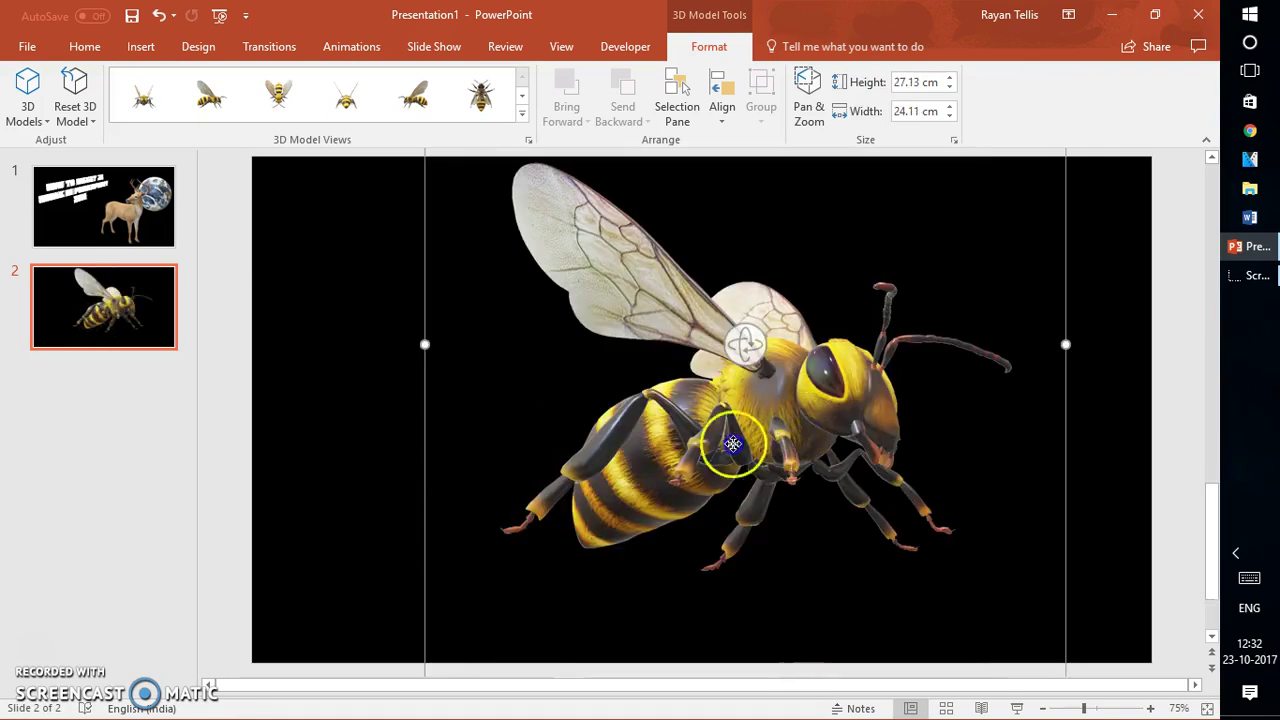
left_click_drag(725, 445, 610, 474)
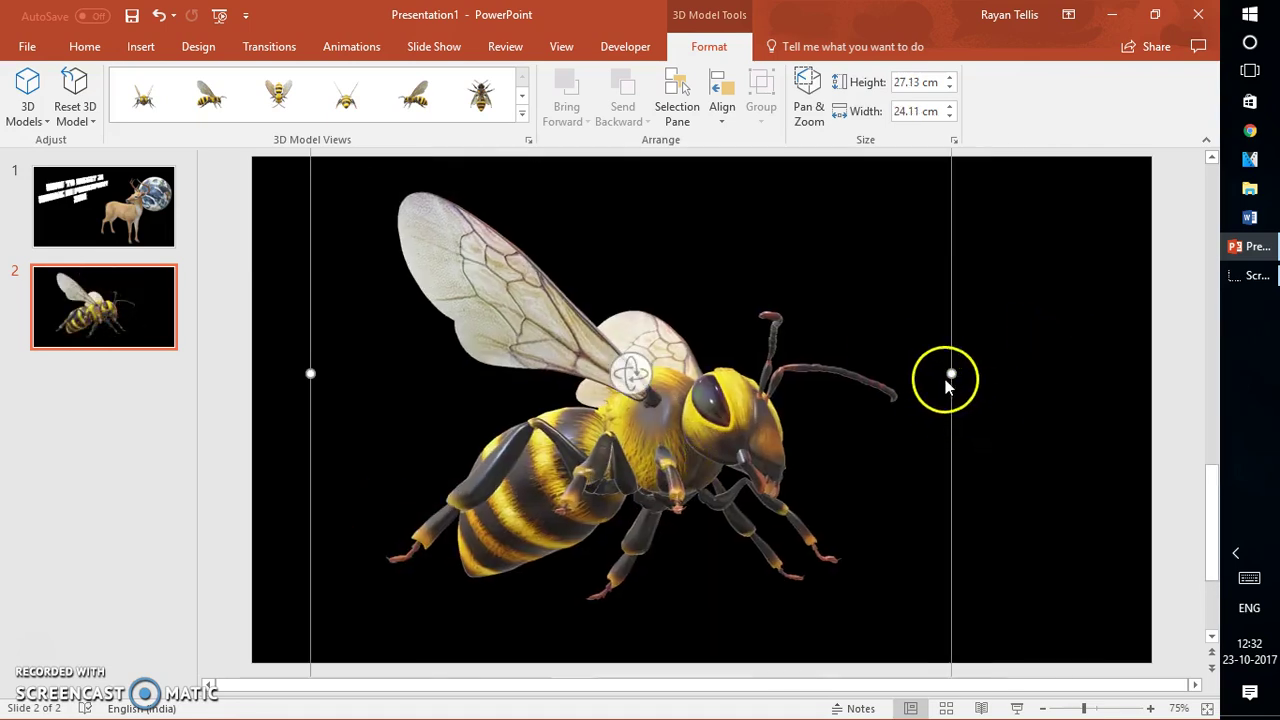
left_click_drag(948, 376, 876, 386)
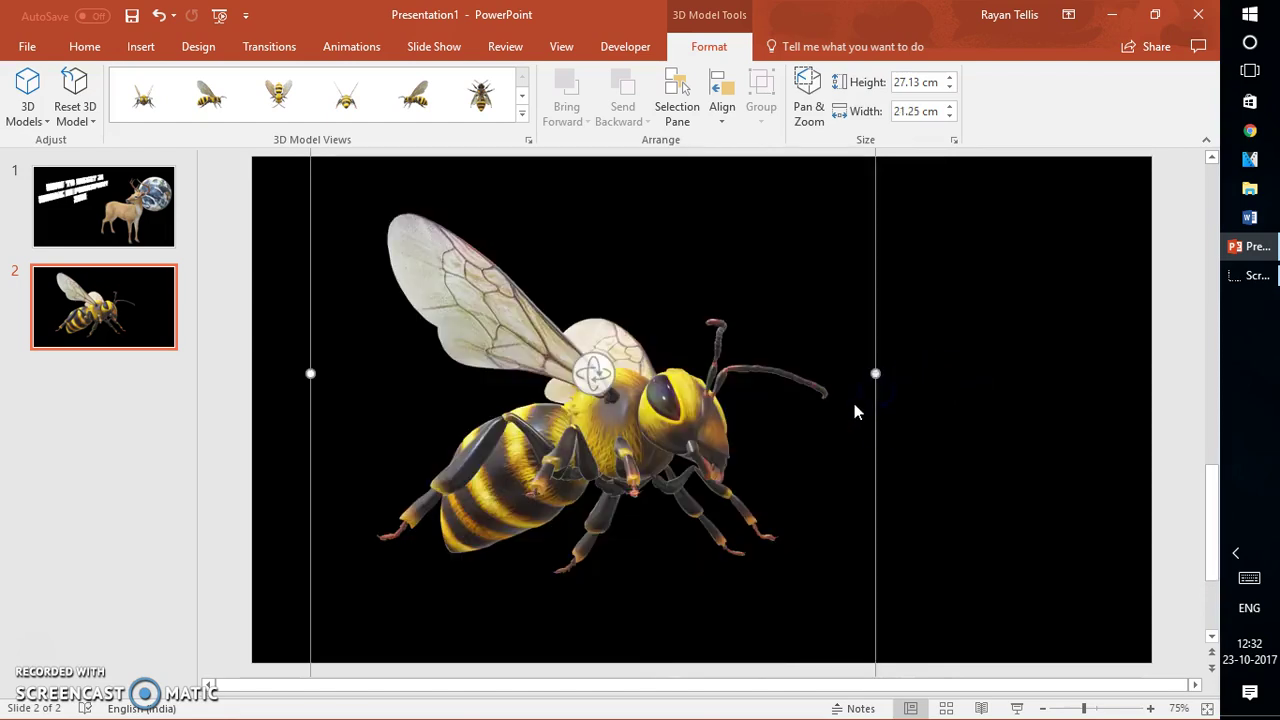
left_click(880, 372)
left_click_drag(656, 449, 628, 432)
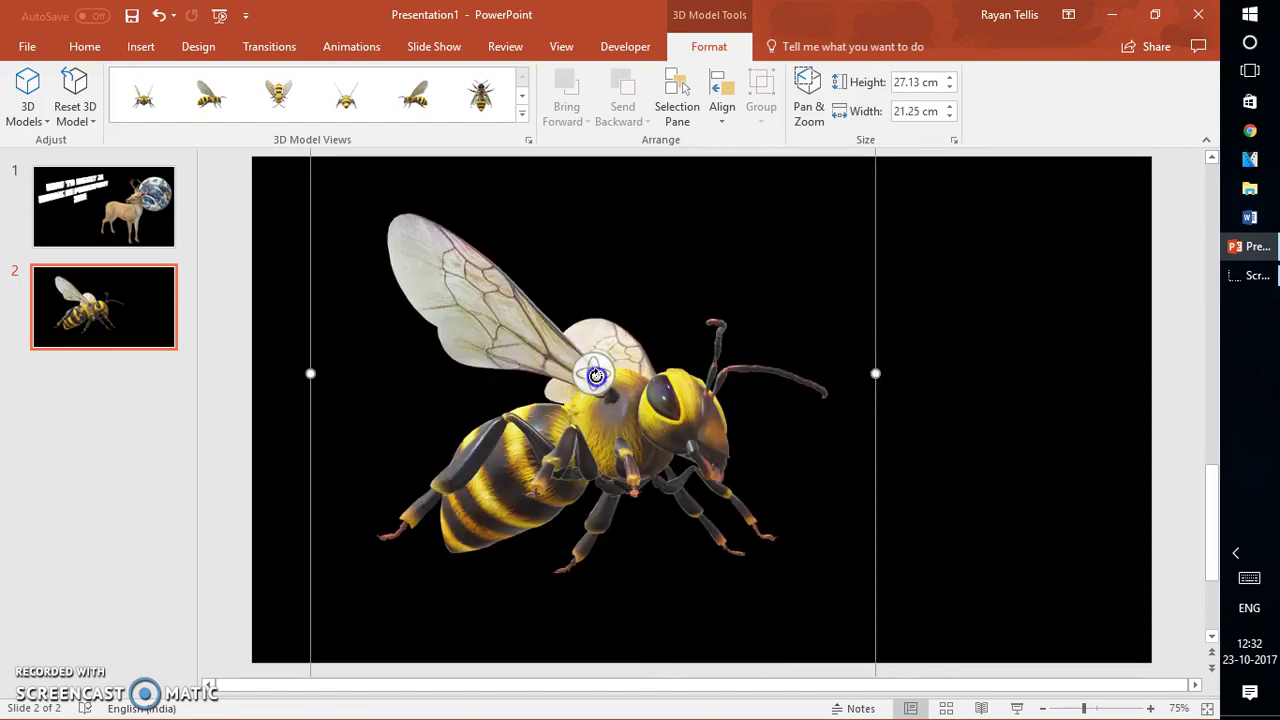
left_click_drag(593, 374, 560, 372)
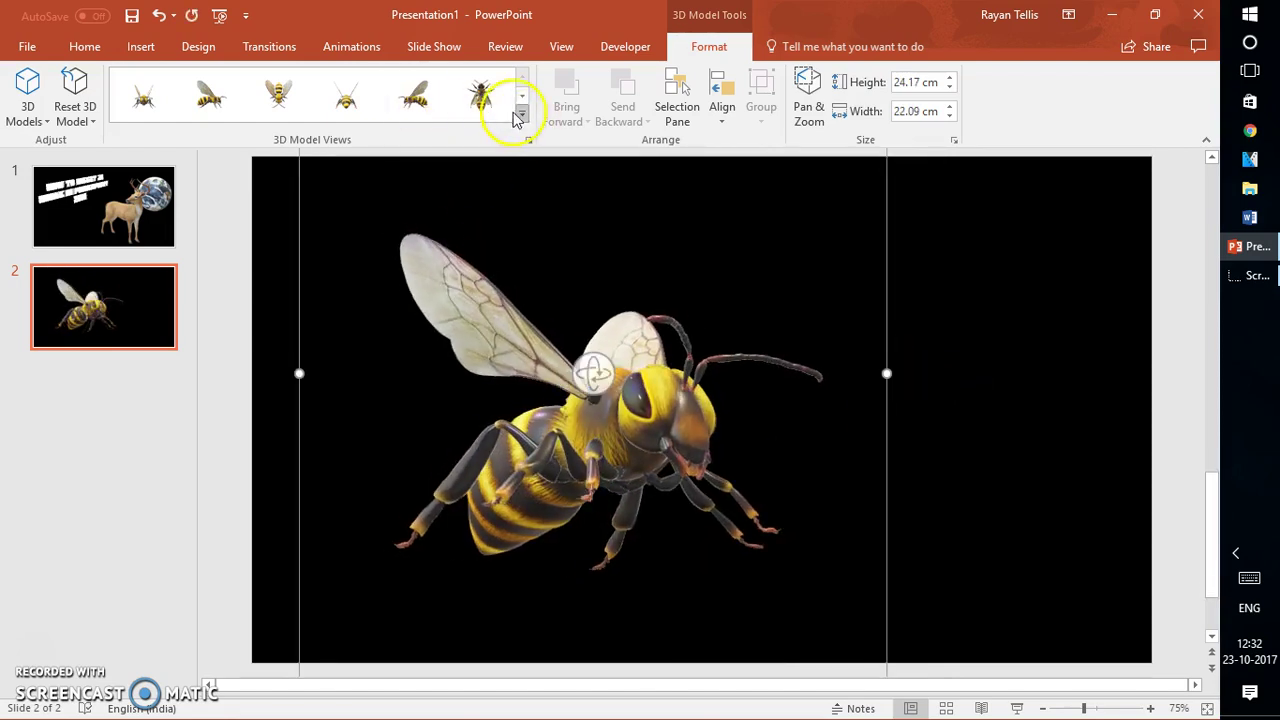
Apply a preset angled side view to the bee from the 3D Model Views gallery.
left_click(362, 112)
left_click(480, 100)
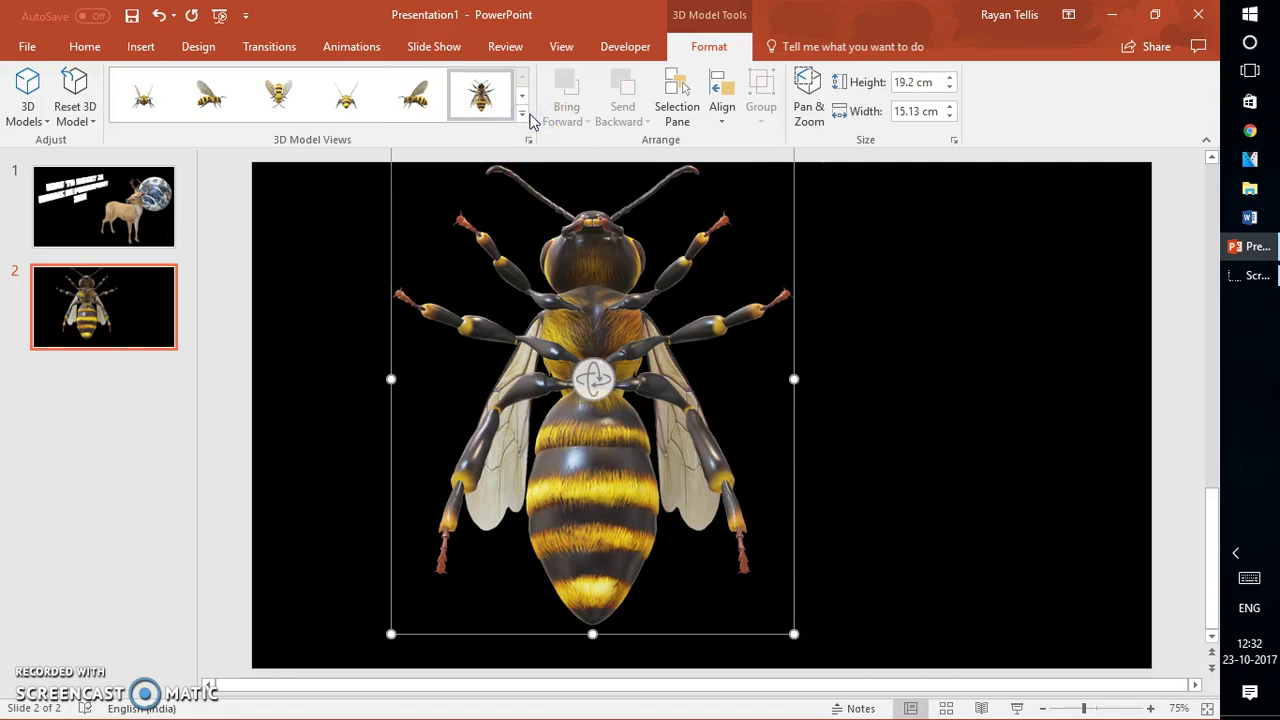
left_click(521, 115)
left_click(279, 198)
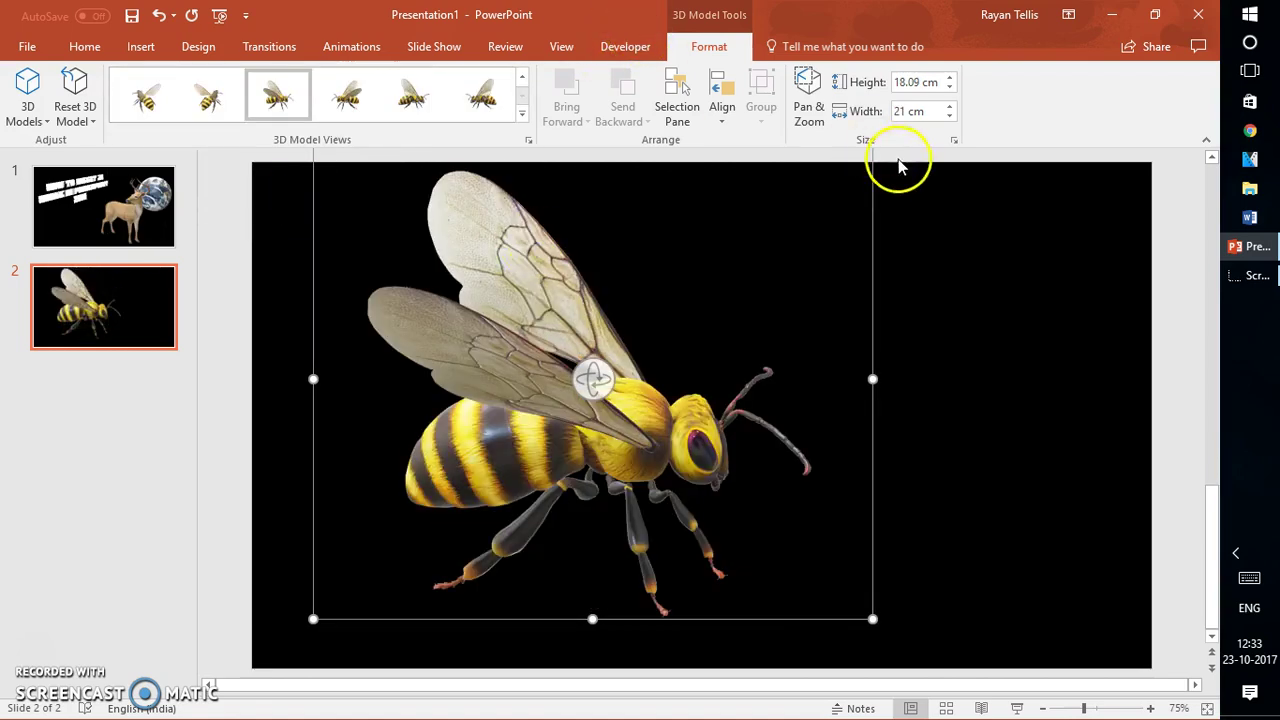
Turn on Pan & Zoom for the bee model.
left_click(823, 82)
left_click(812, 84)
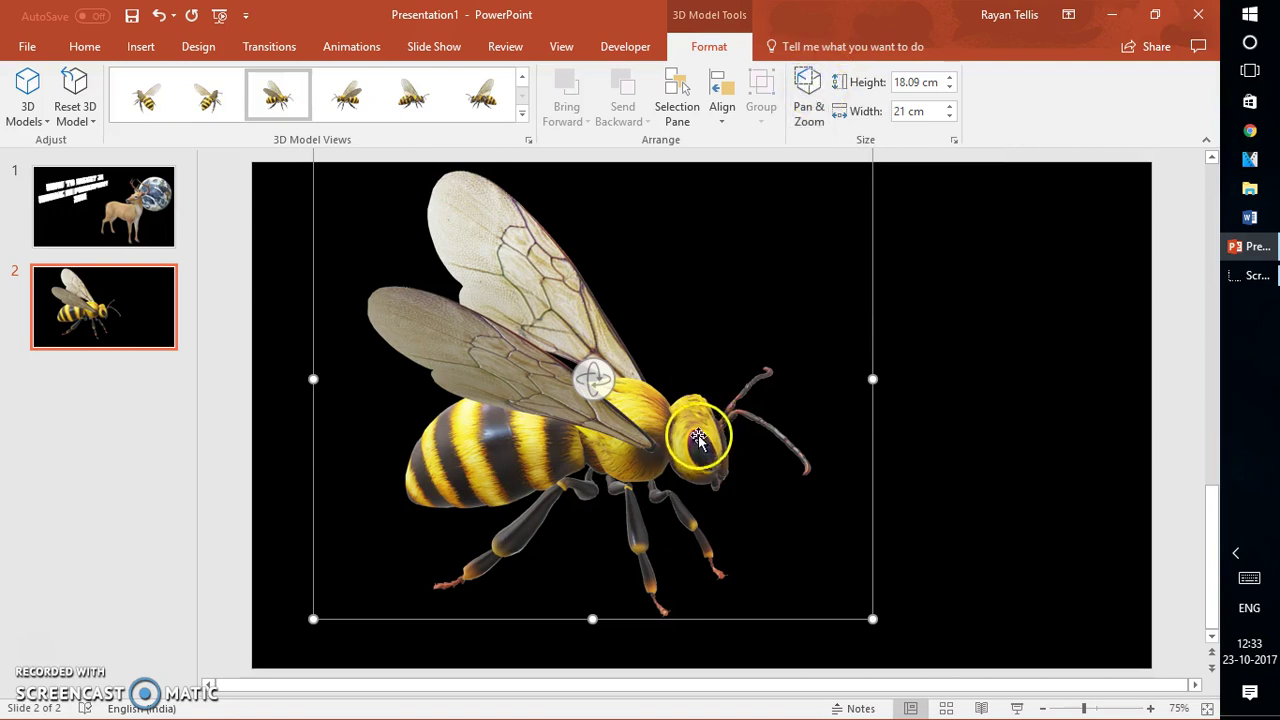
left_click(808, 92)
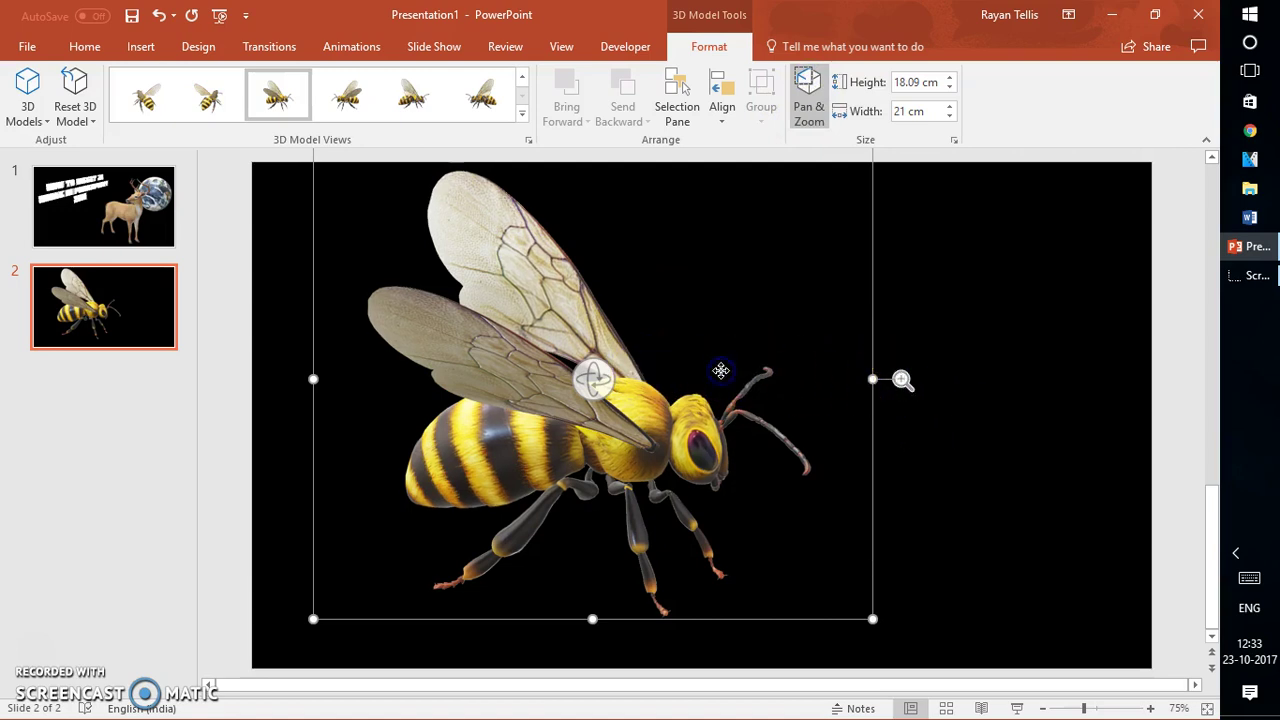
Pan the bee up and right so it fills its 18.09 cm by 21 cm frame.
mouse_move(721, 371)
left_mouse_down()
mouse_move(802, 260)
mouse_move(794, 351)
left_mouse_up()
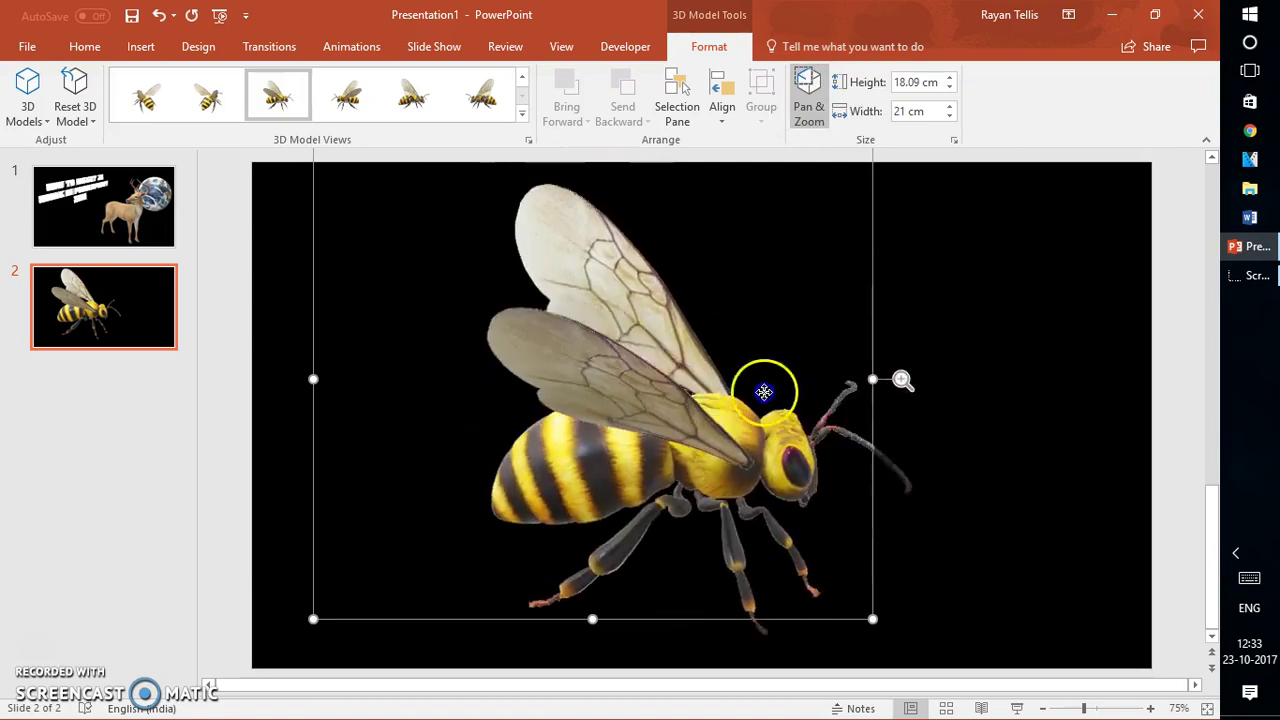
left_click(462, 245)
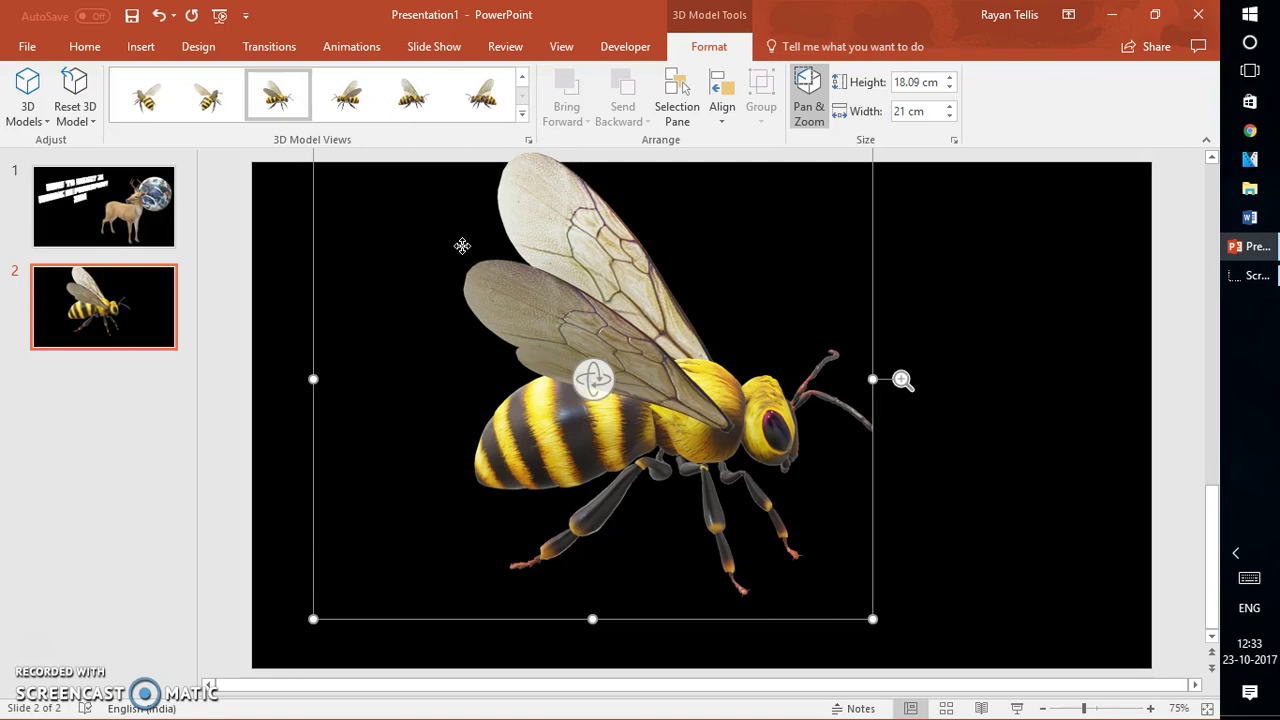
left_click(354, 166)
left_click(369, 226)
Insert anime character(high).obj from the 3d download folder onto slide 2.
left_click(139, 52)
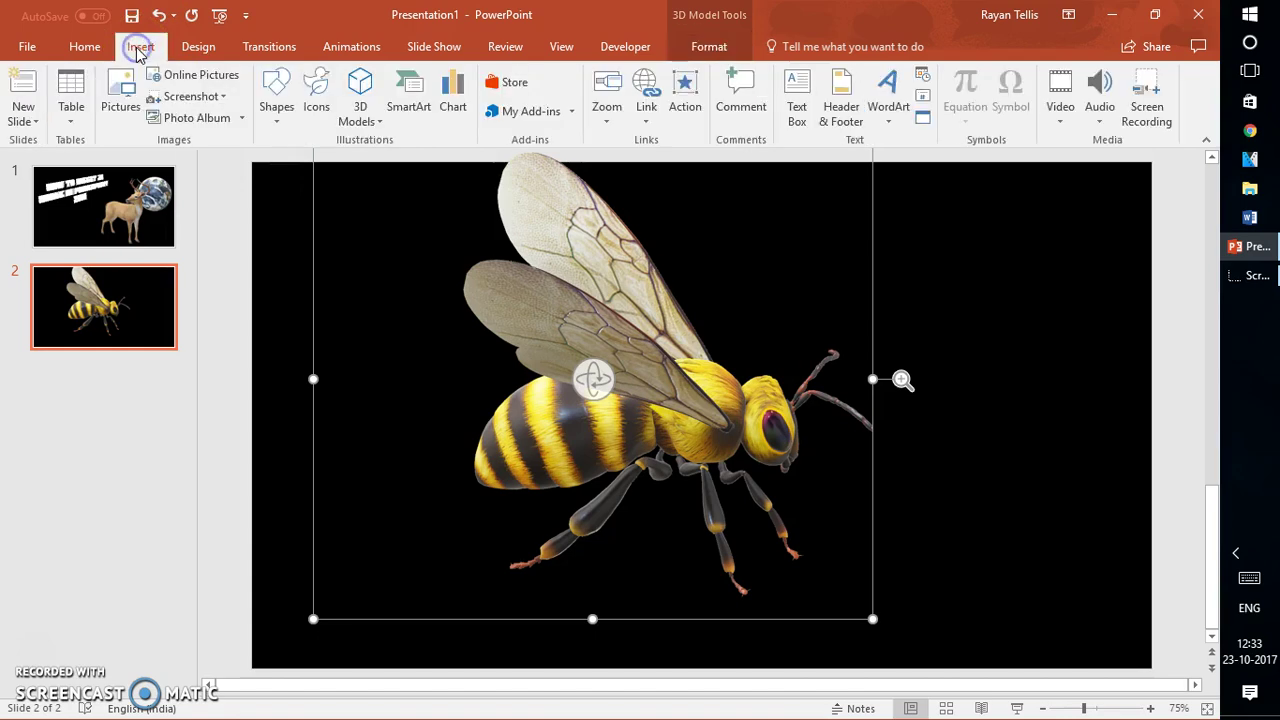
left_click(371, 120)
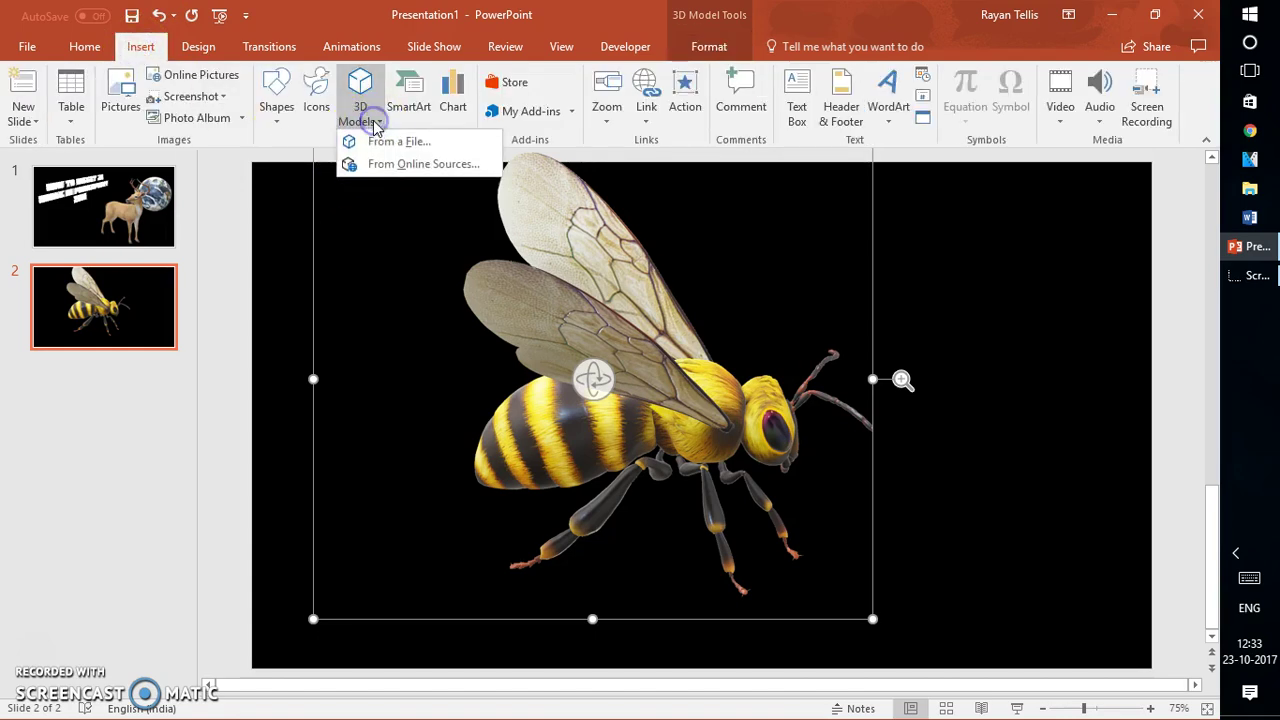
left_click(408, 140)
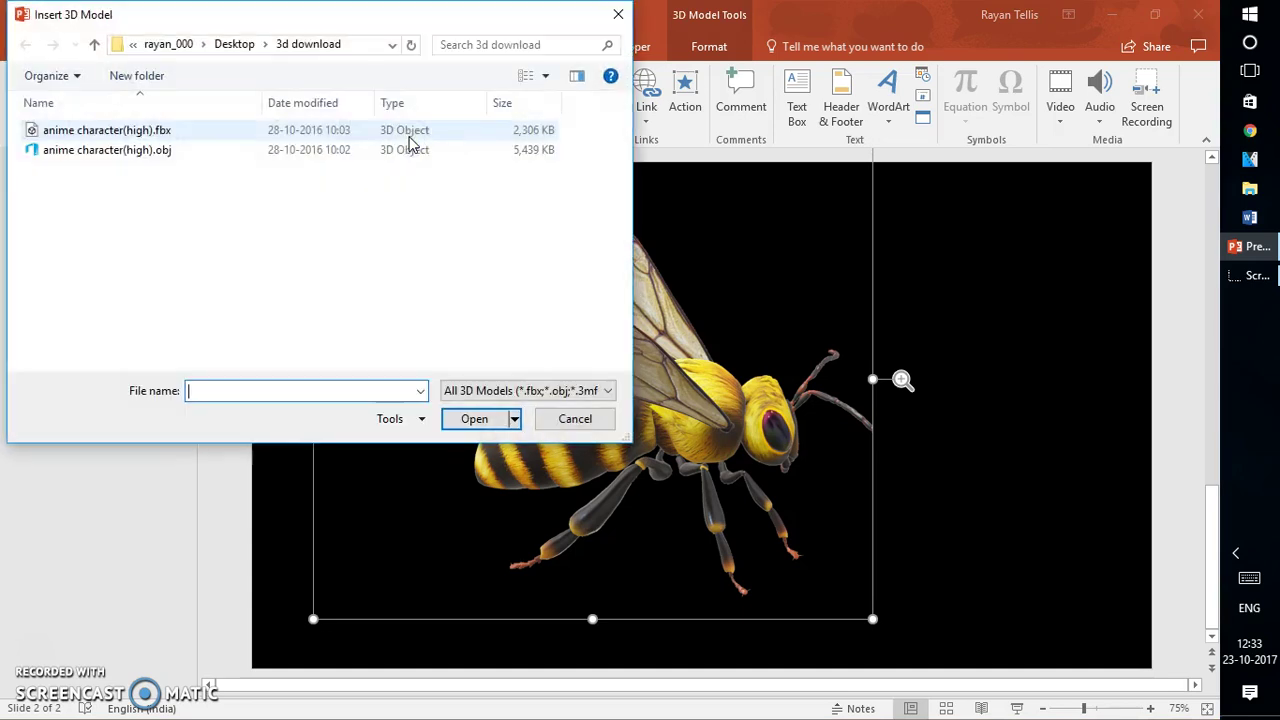
double_click(118, 150)
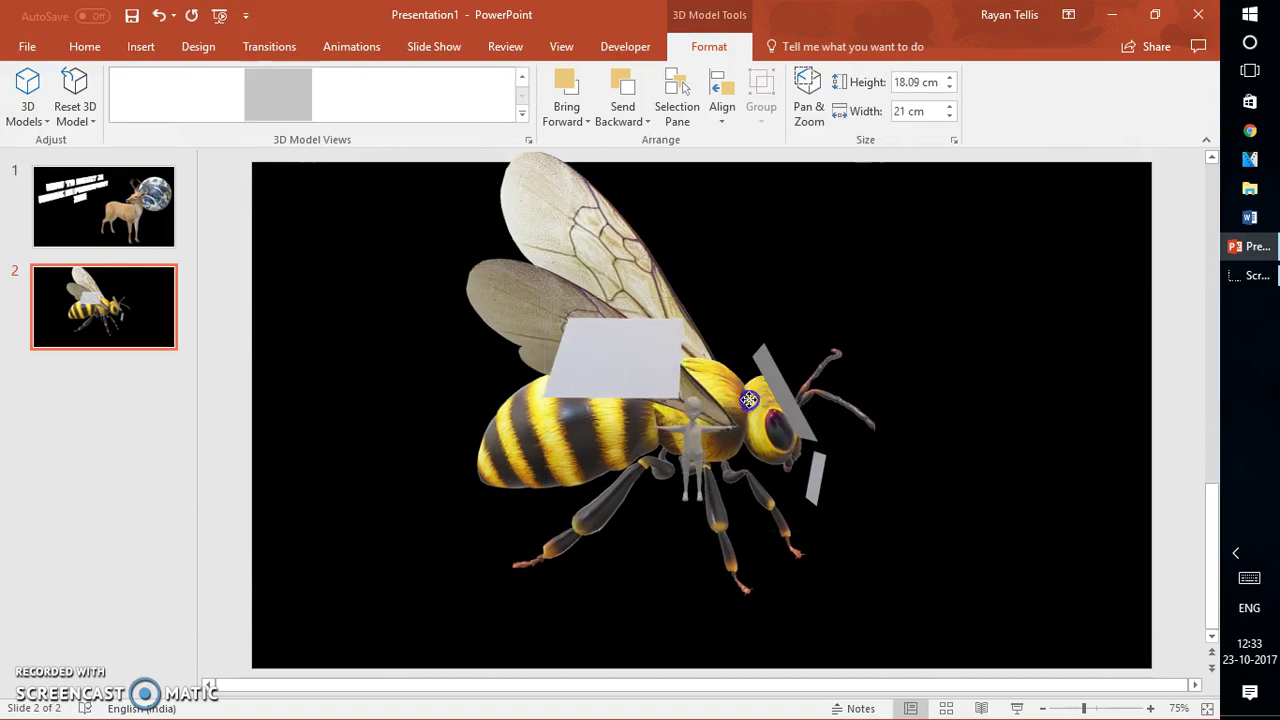
Place the character beside the bee at 8.77 by 16.18 cm, then start the slideshow from slide 2.
left_click_drag(686, 408, 840, 352)
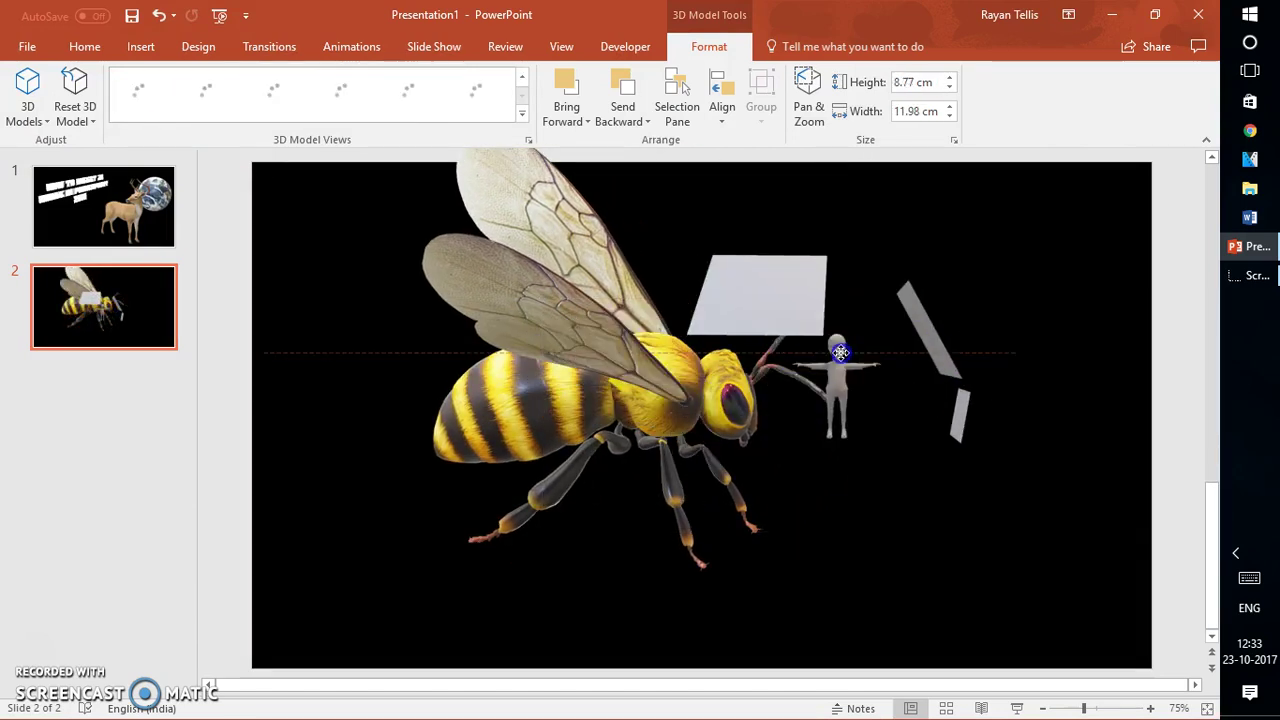
left_click(838, 305)
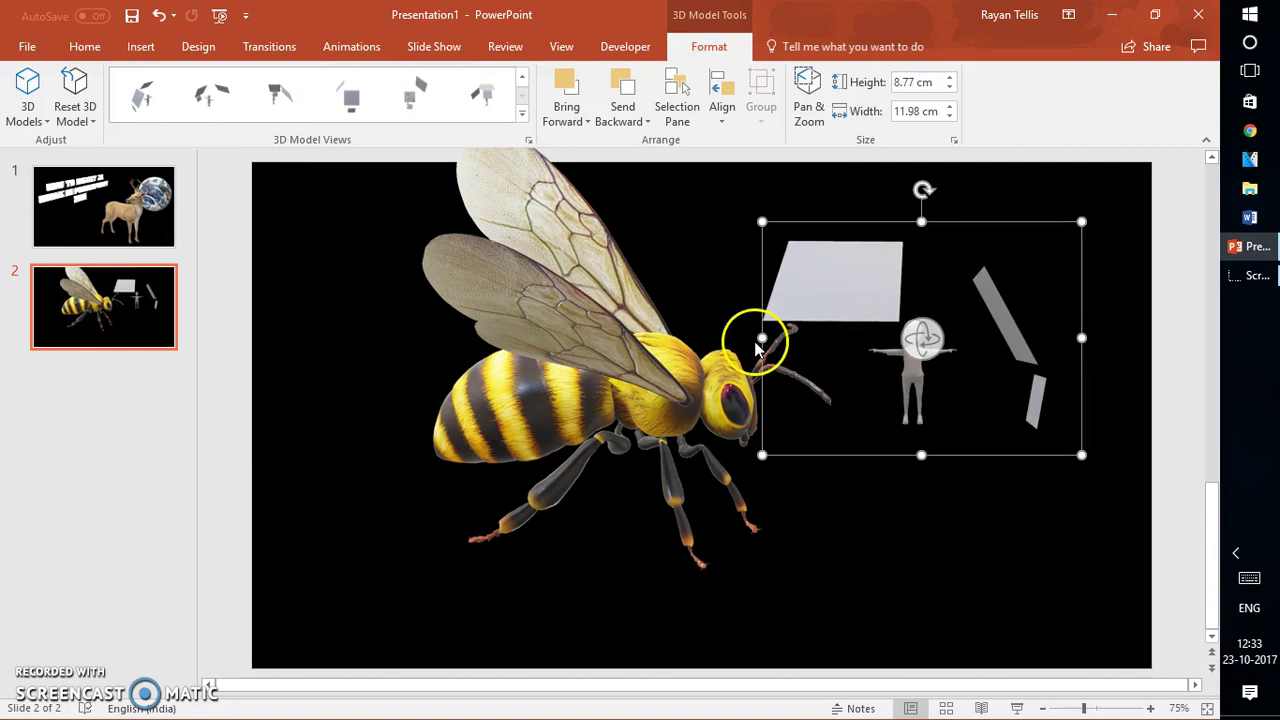
left_click_drag(762, 339, 651, 339)
left_click(900, 450)
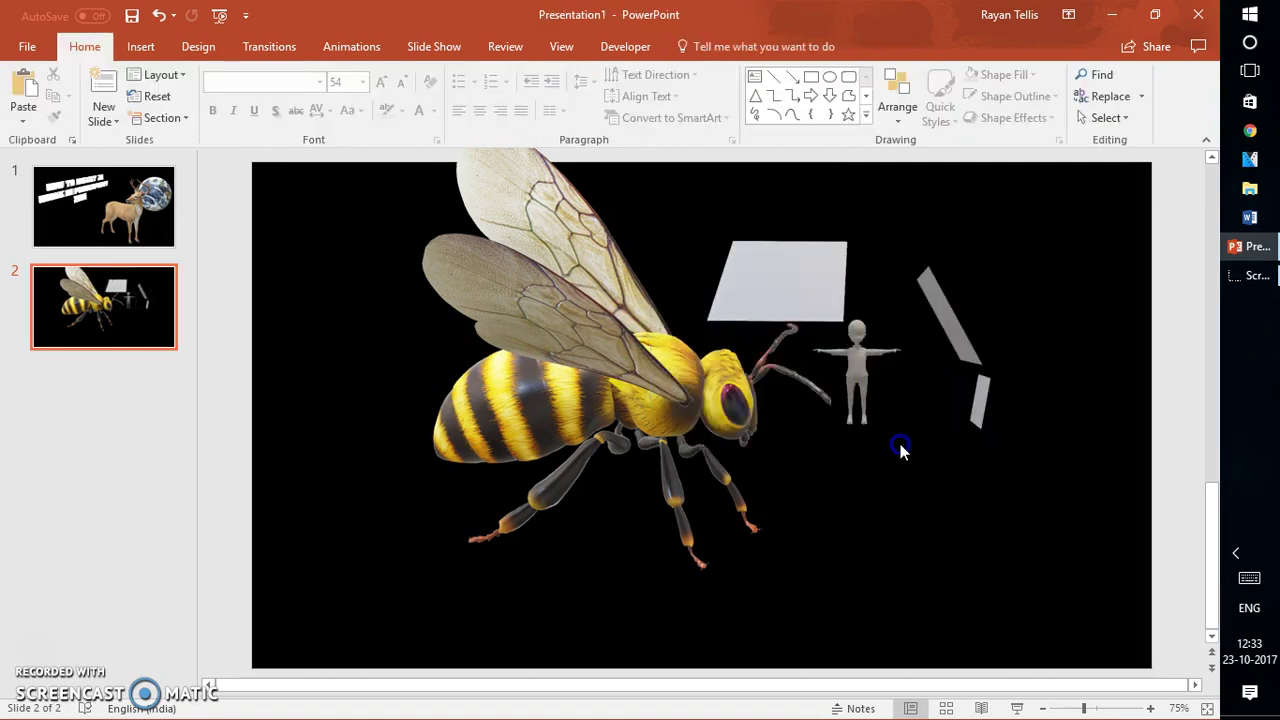
left_click_drag(877, 372, 929, 402)
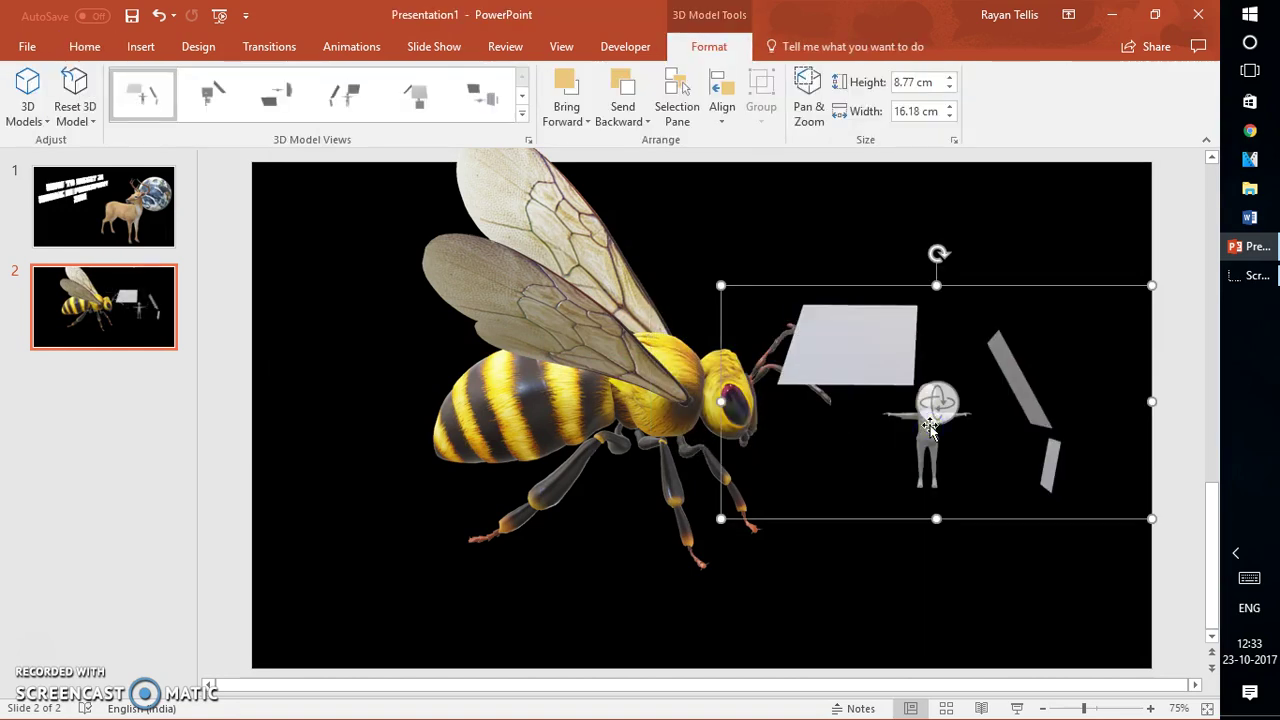
key("shift+F5")
left_click(520, 377)
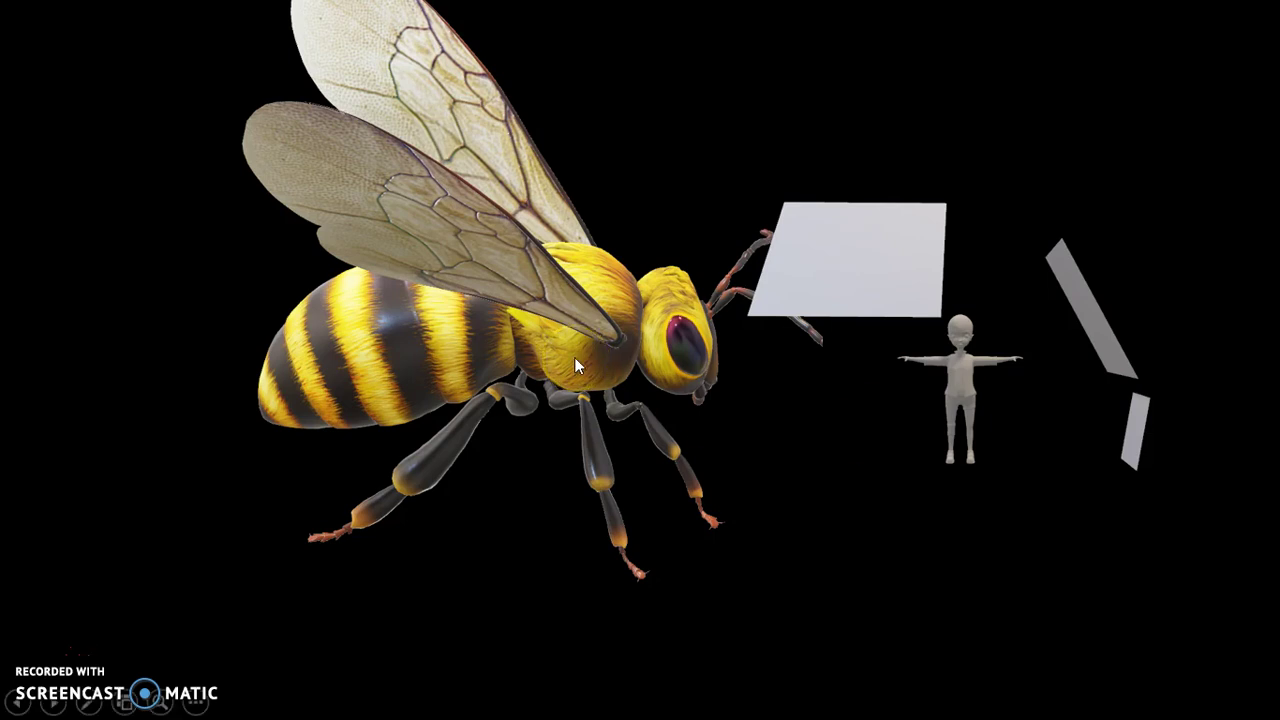
Press Esc to end the slide show on slide 2.
key("Escape")
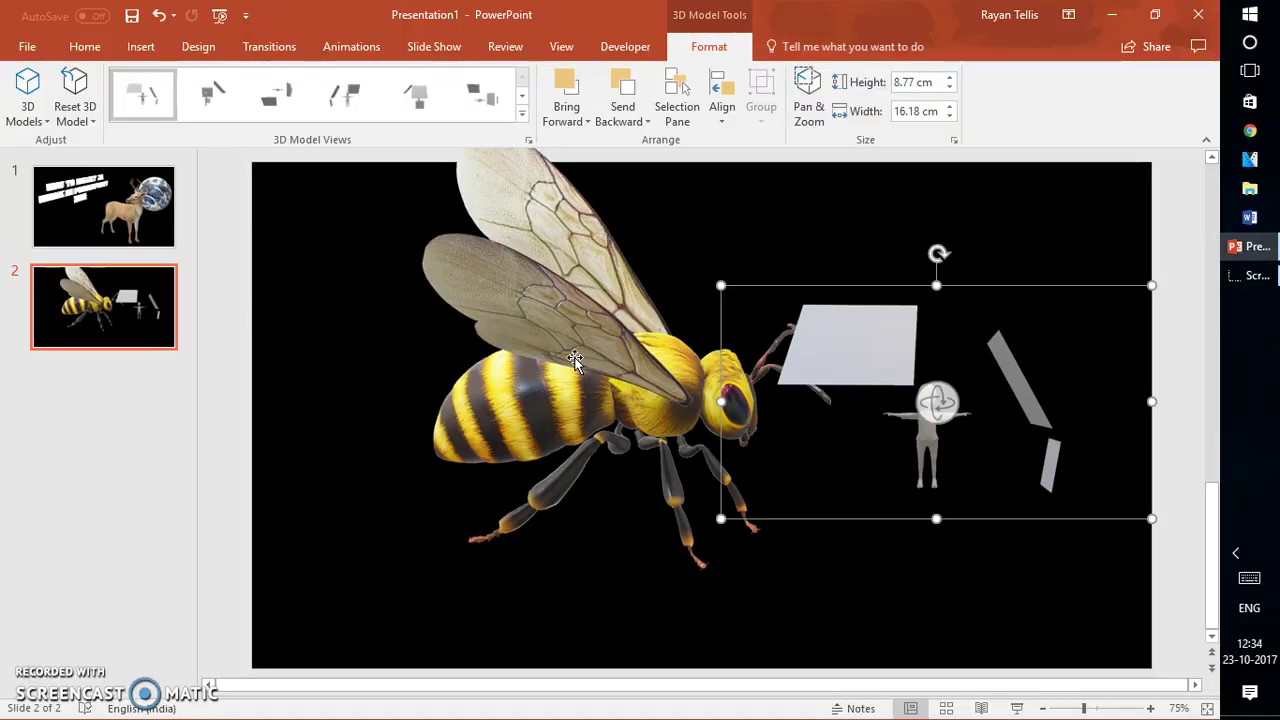